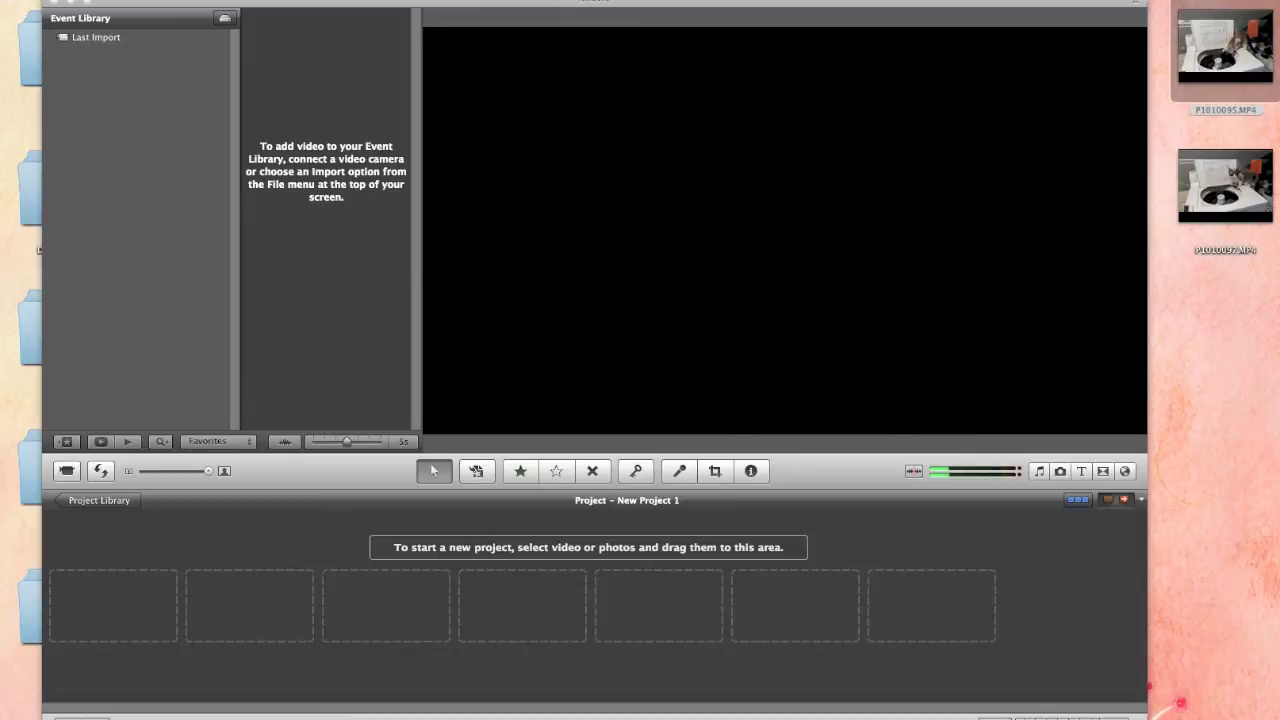
# - Create a new event named sophie1 from the File menu
pyautogui.click(1208, 323)
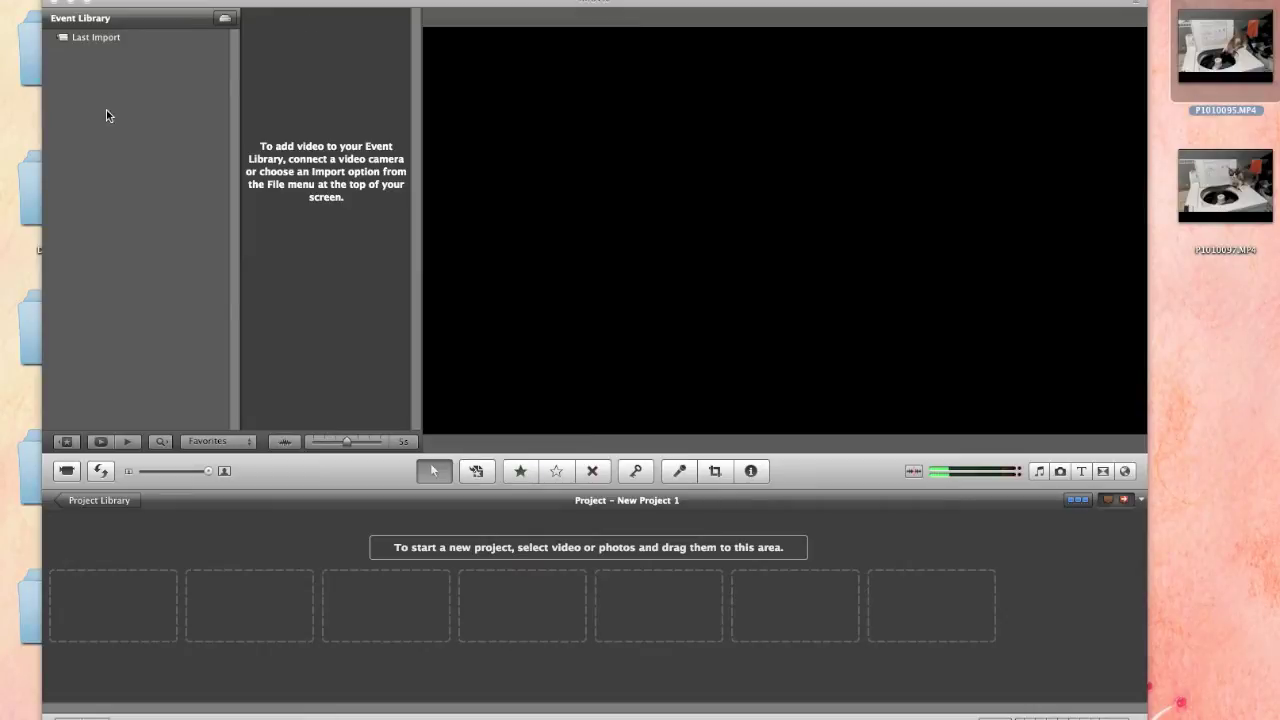
pyautogui.click(105, 0)
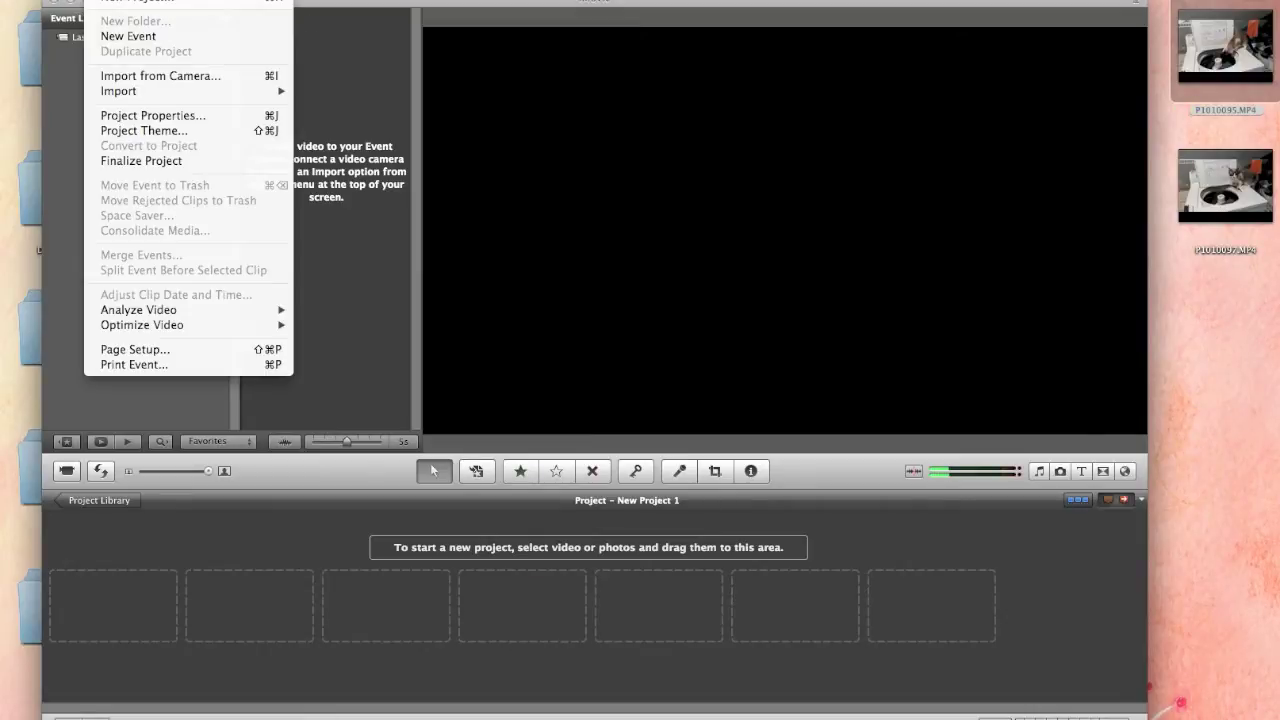
pyautogui.click(126, 36)
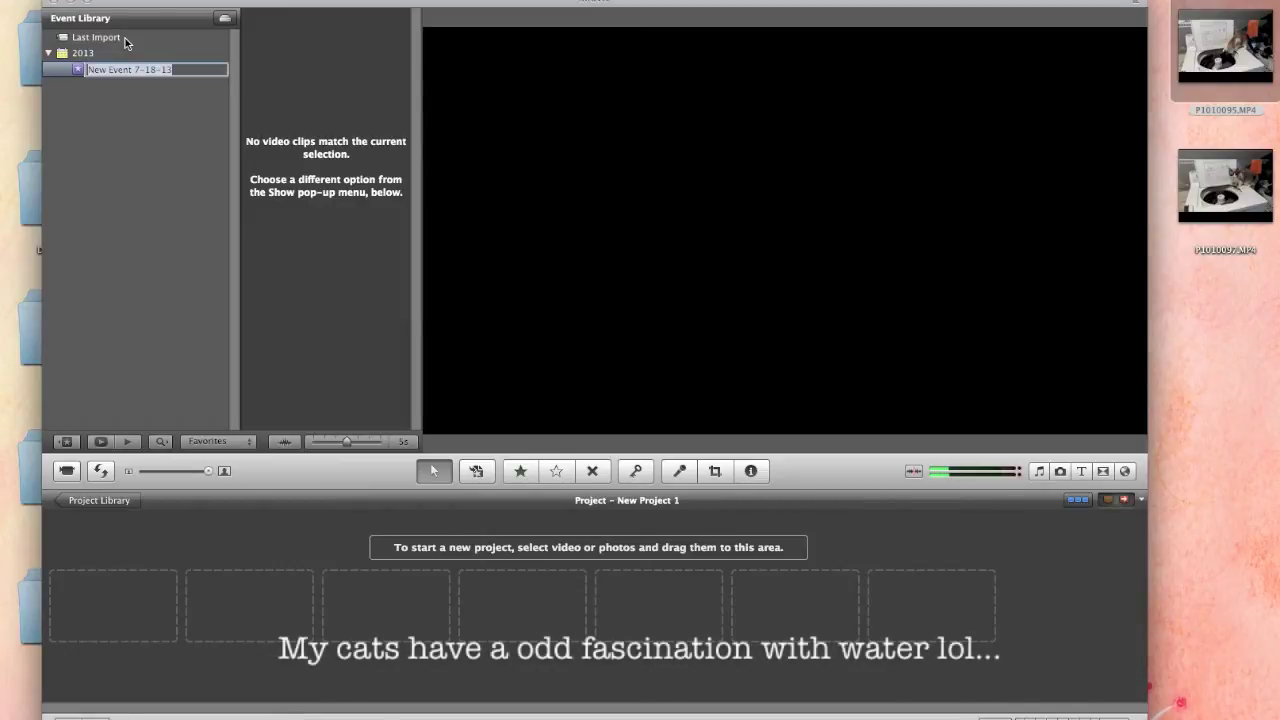
pyautogui.write('sophie1')
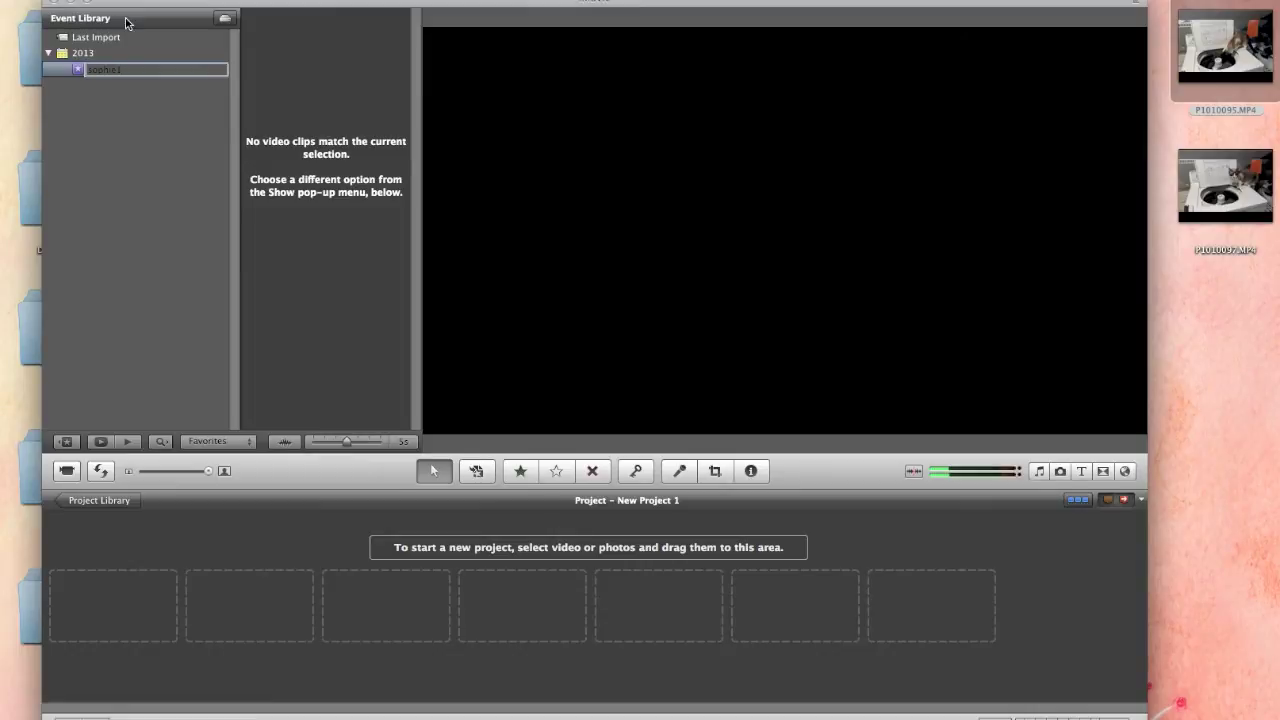
pyautogui.press('Return')
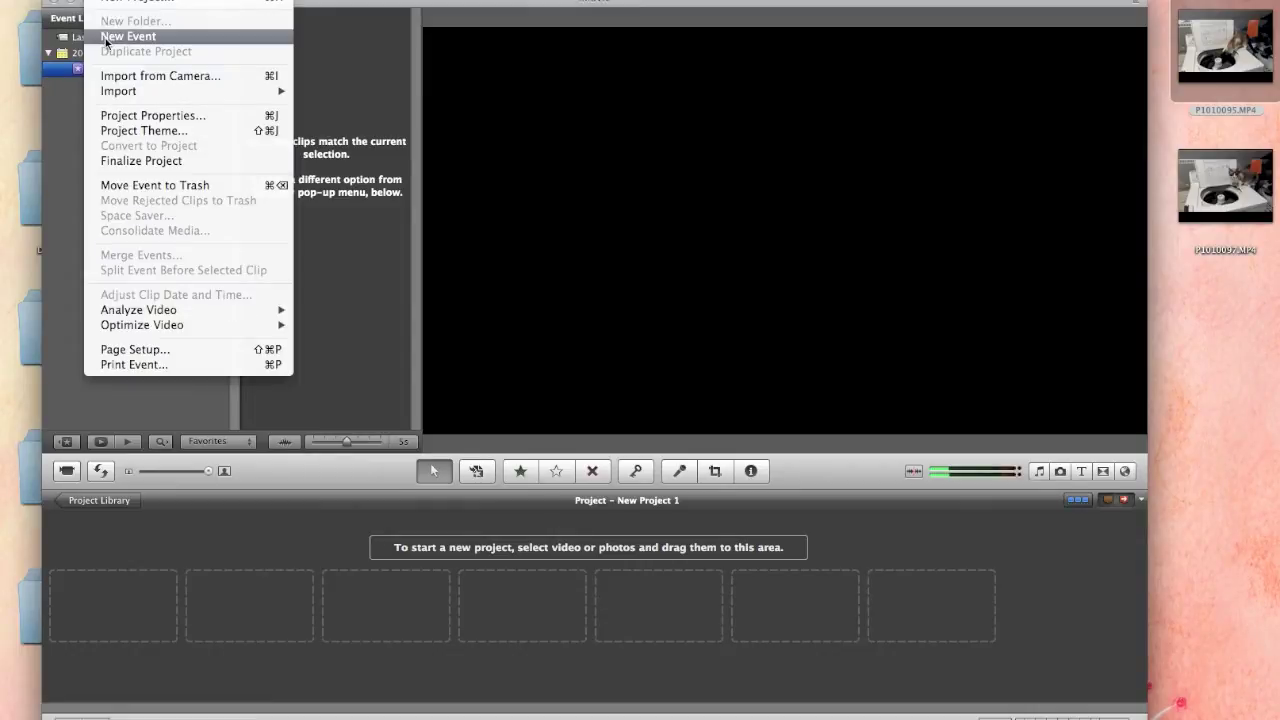
# - Create a second new event named sophie2
pyautogui.click(105, 37)
pyautogui.write('sophie2')
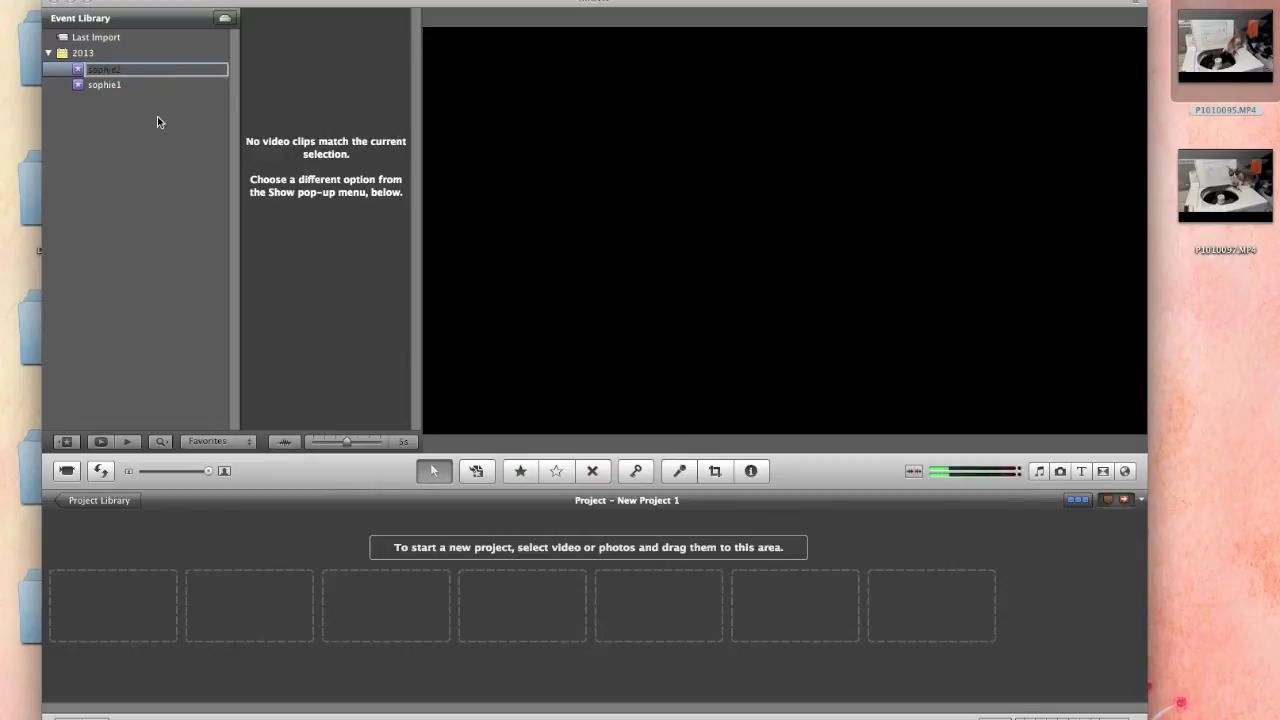
pyautogui.press('Return')
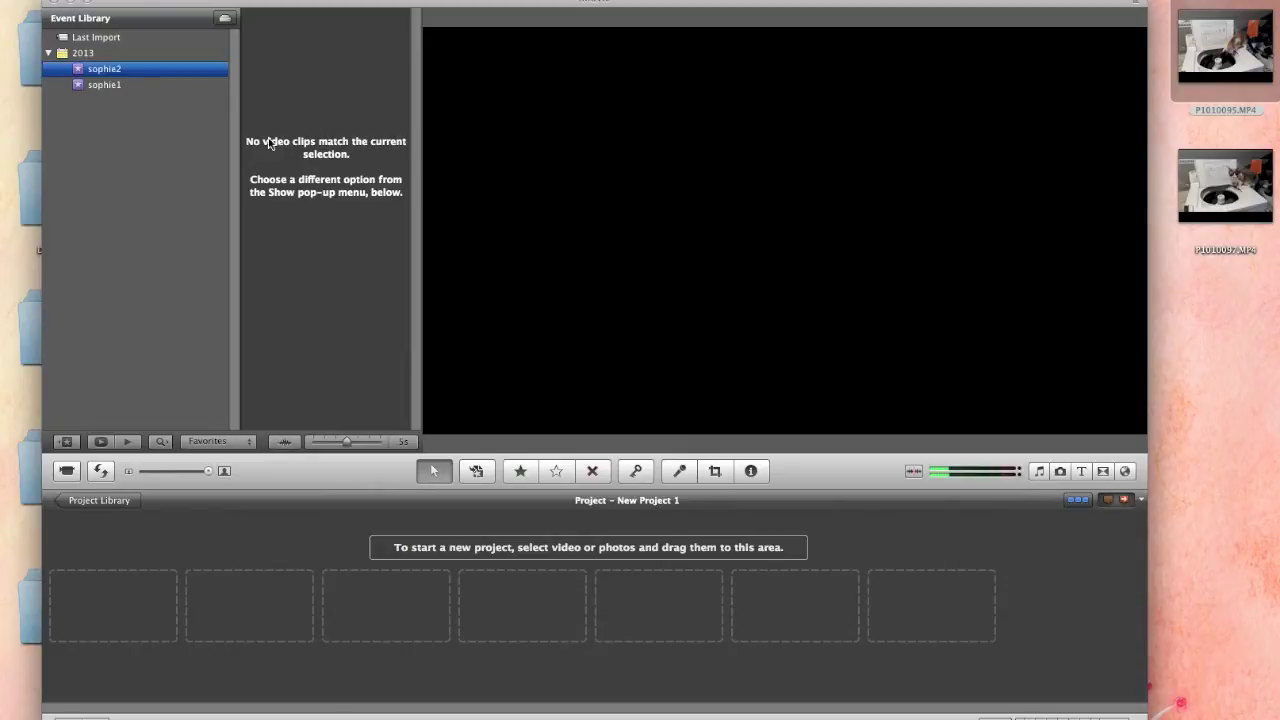
pyautogui.click(1219, 320)
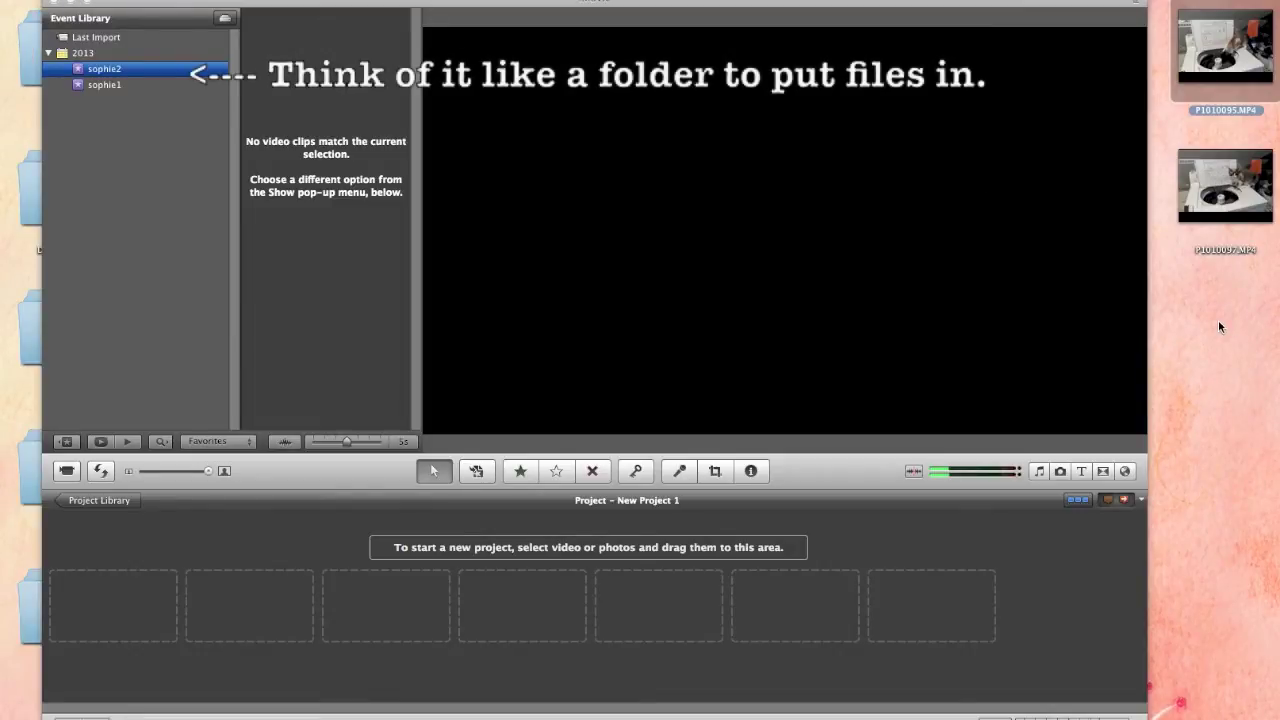
# - Import P1010095.MP4 from the desktop into the sophie1 event
pyautogui.moveTo(1236, 177)
pyautogui.moveTo(1233, 84)
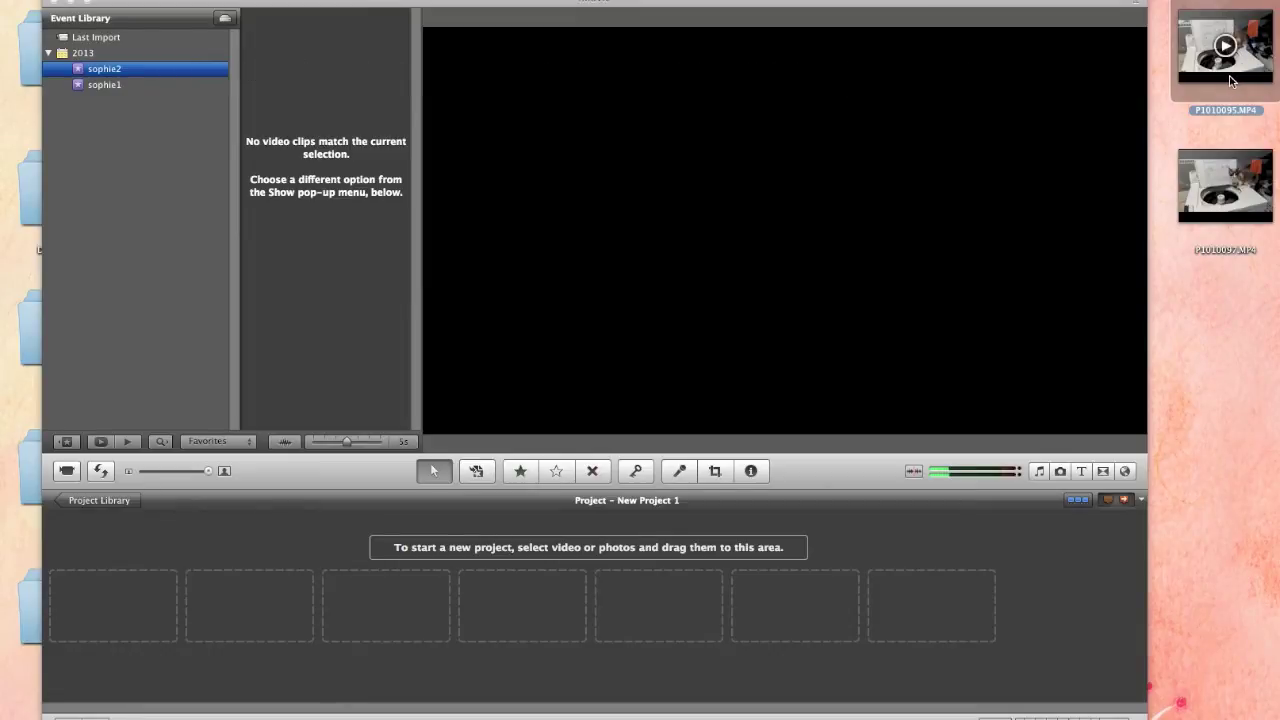
pyautogui.moveTo(1233, 82); pyautogui.dragTo(119, 84)
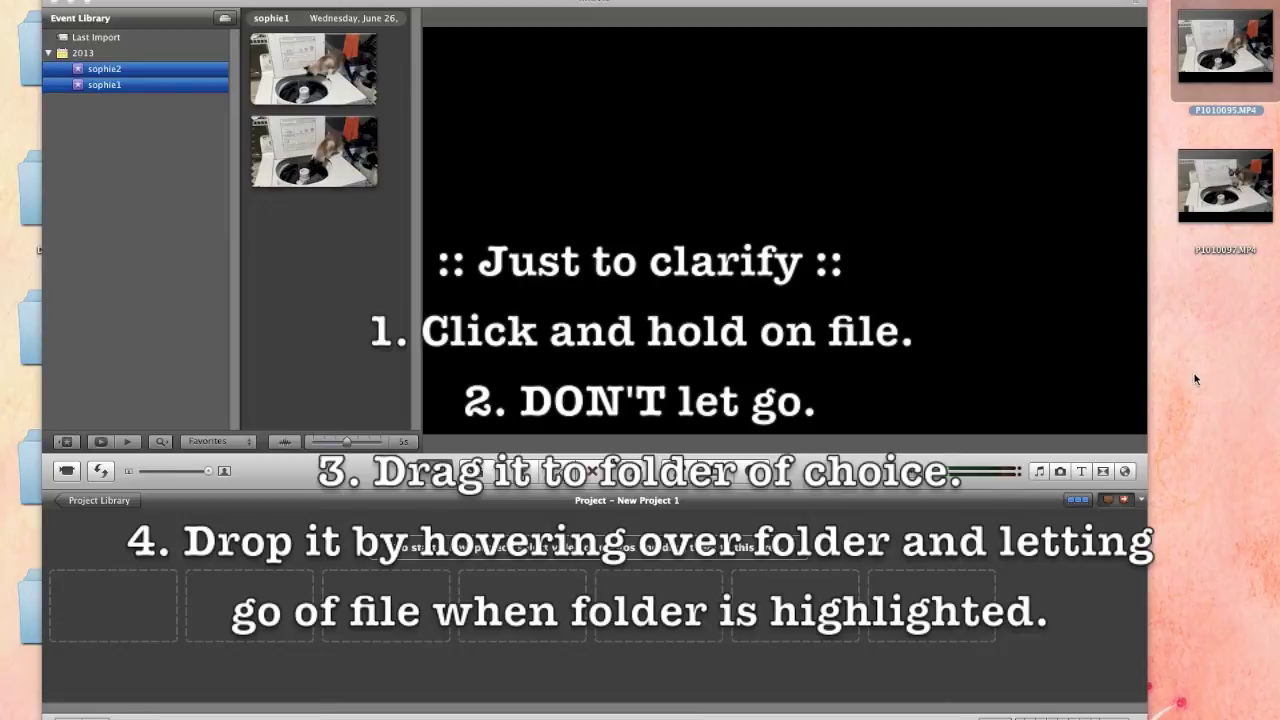
# - Import P1010097.MP4 from the desktop into the sophie2 event
pyautogui.click(1206, 345)
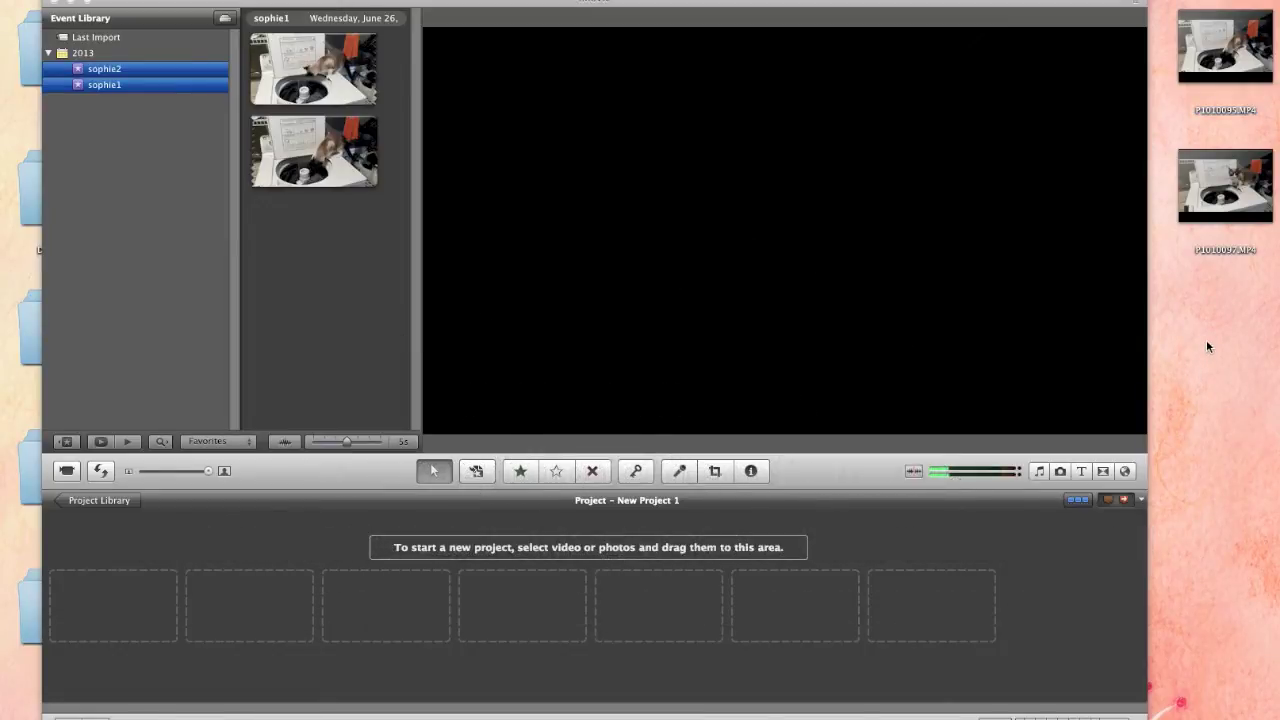
pyautogui.click(1235, 72)
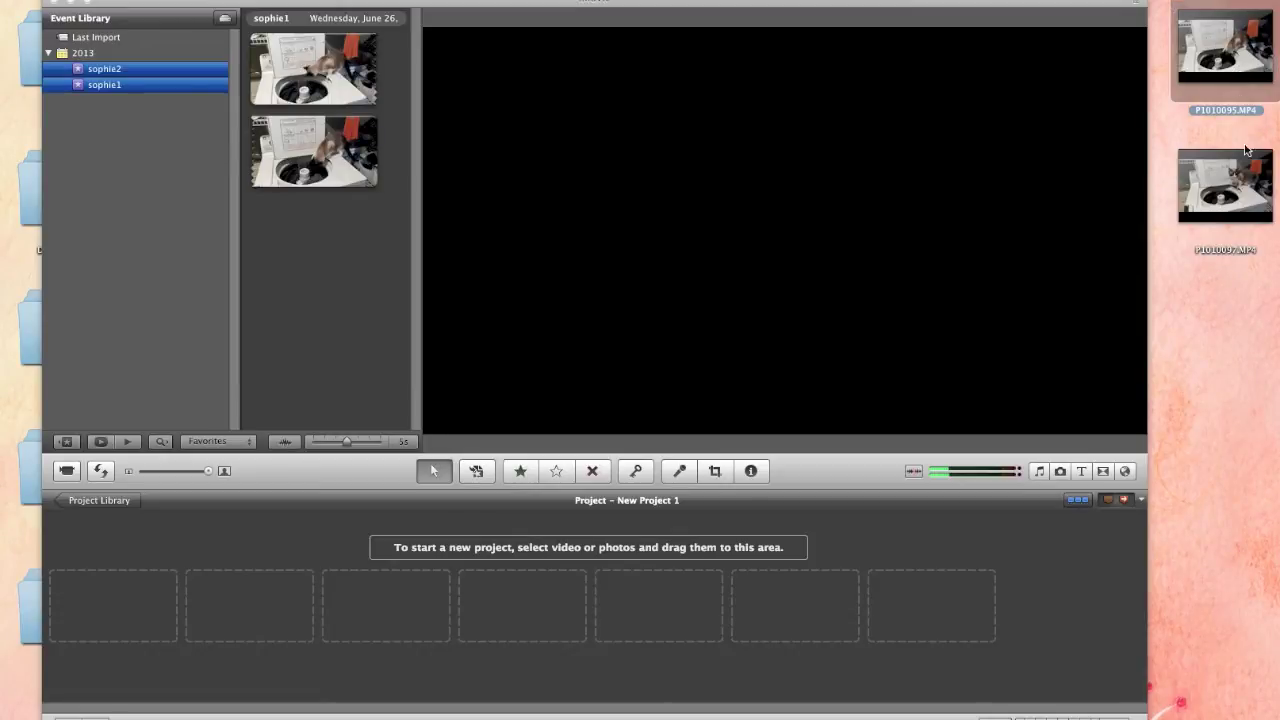
pyautogui.click(1236, 224)
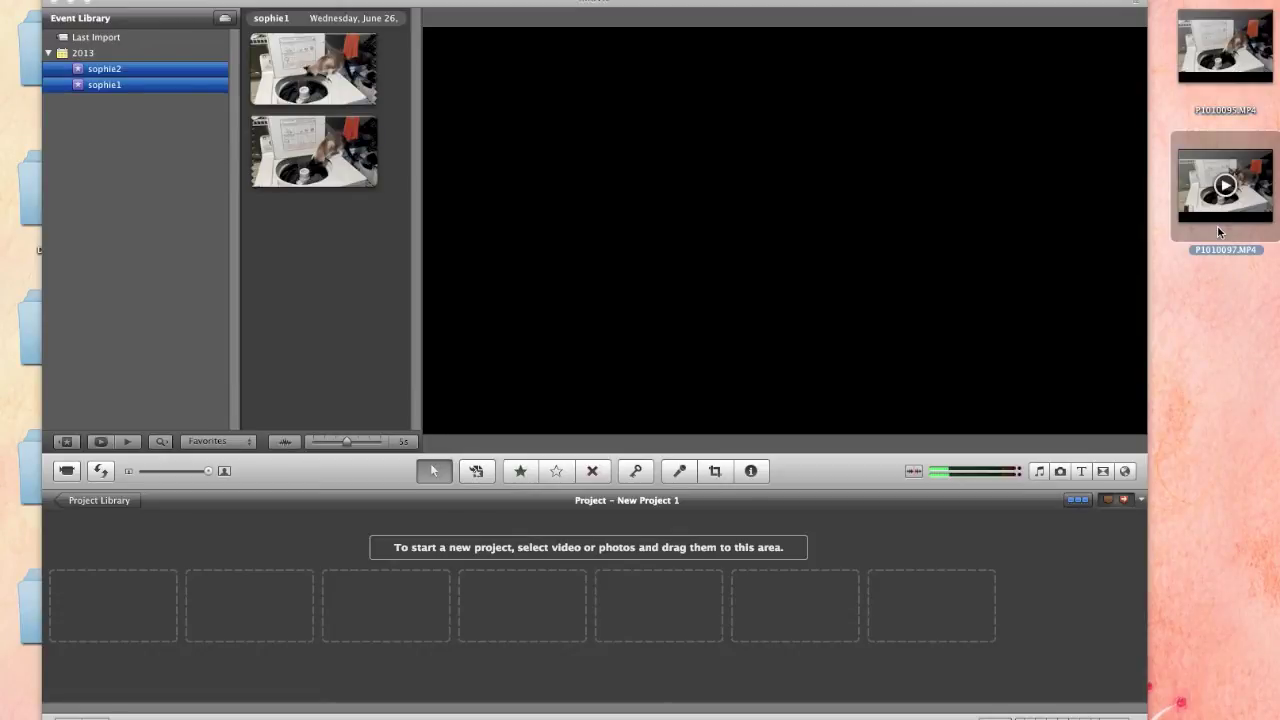
pyautogui.moveTo(1218, 230); pyautogui.dragTo(150, 71)
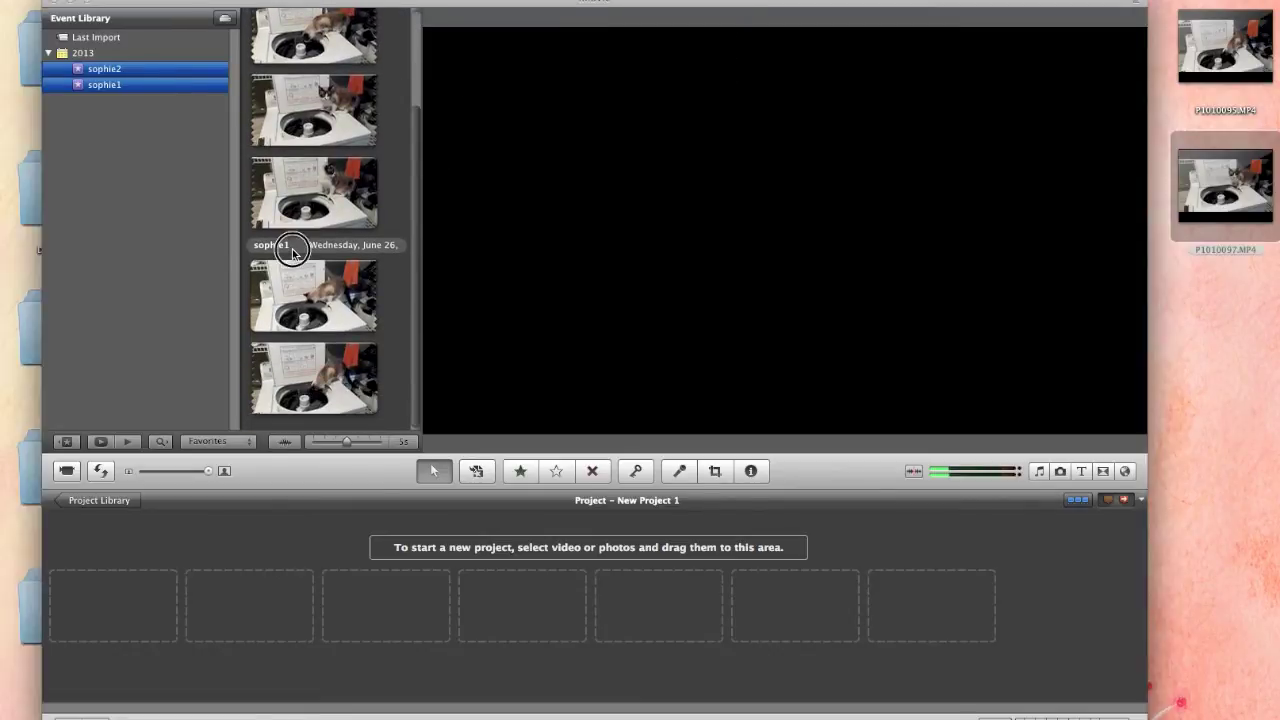
# - Preview the sophie2 and sophie1 cat clips in the viewer
pyautogui.scroll(4, 290, 250)
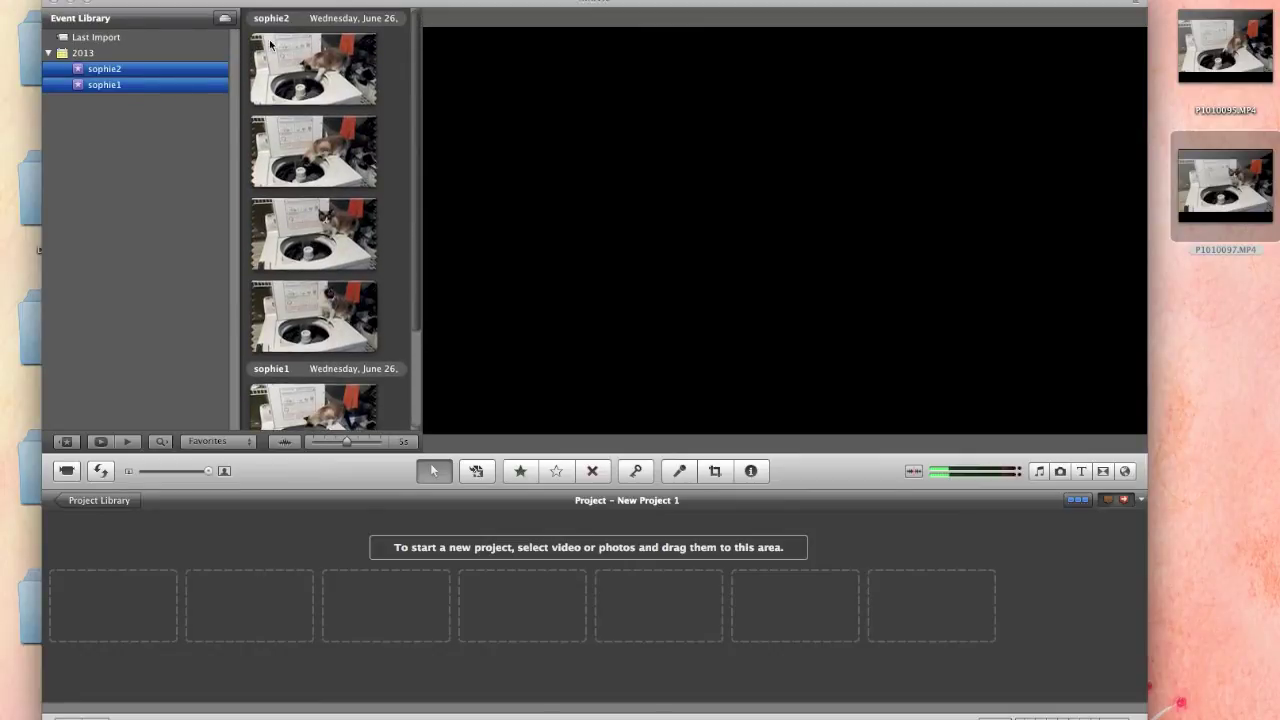
pyautogui.click(270, 20)
pyautogui.scroll(-4, 300, 164)
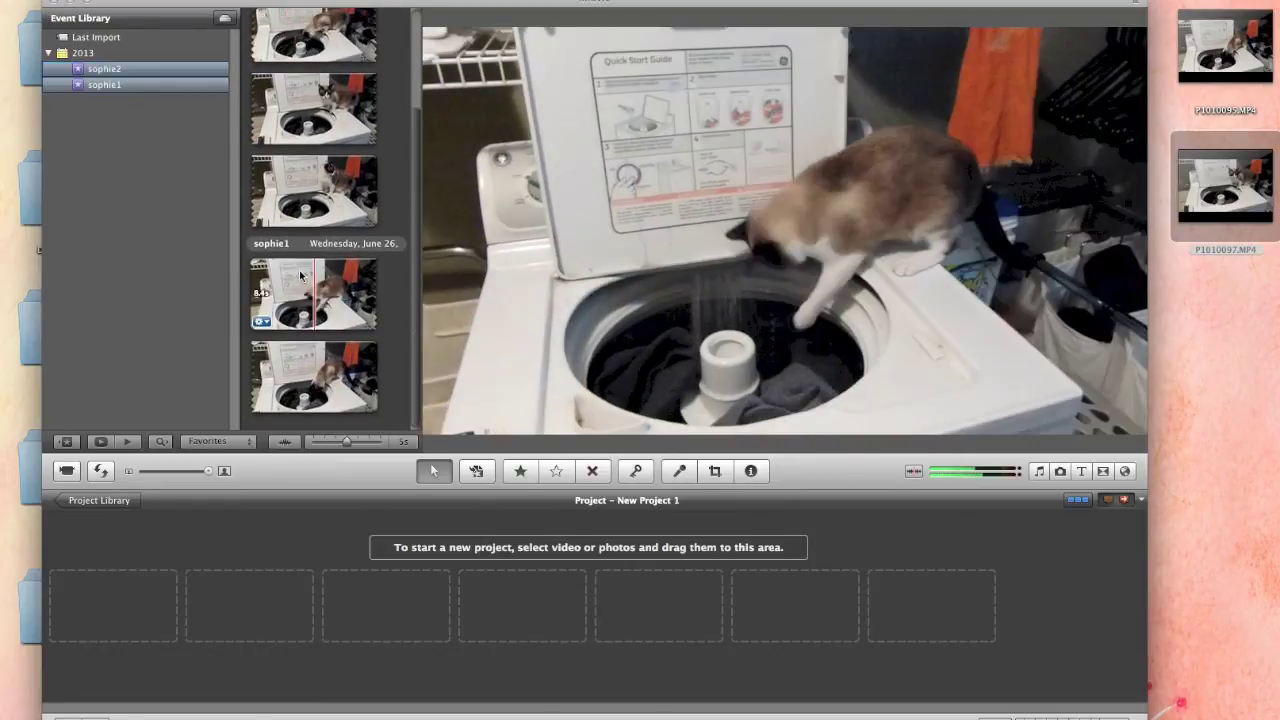
pyautogui.click(282, 246)
pyautogui.click(266, 338)
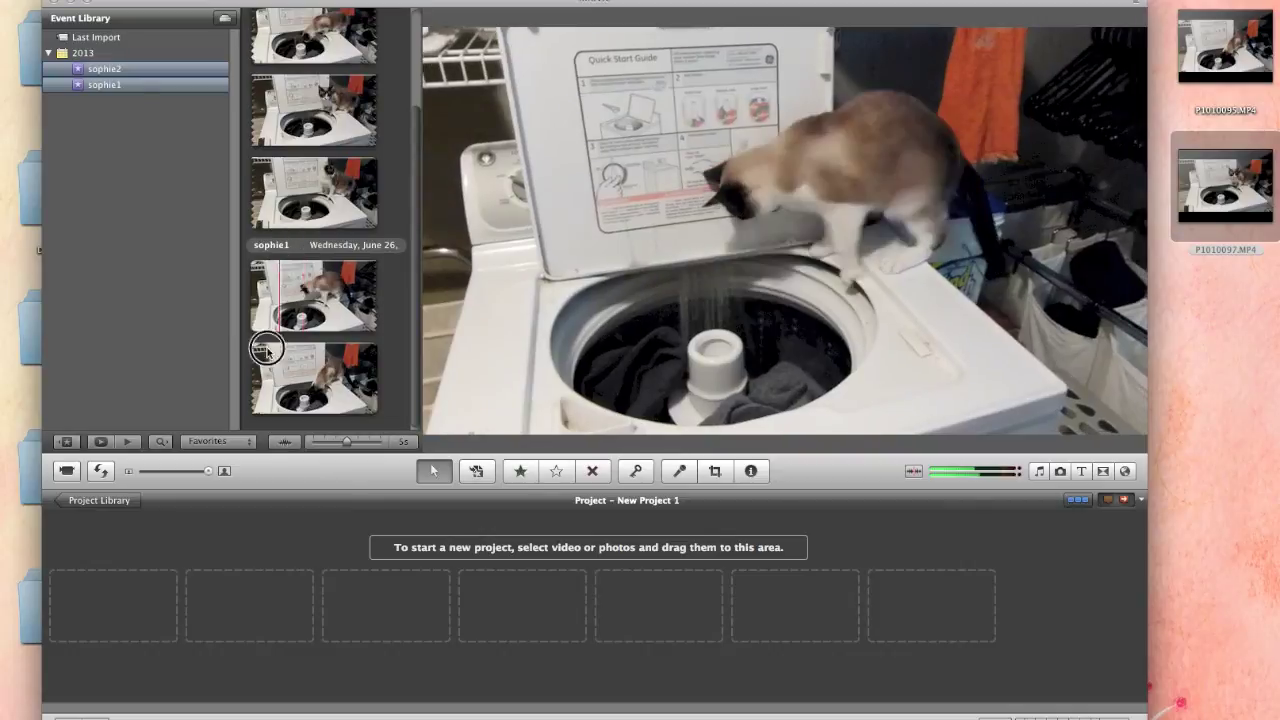
pyautogui.moveTo(106, 86); pyautogui.dragTo(116, 632)
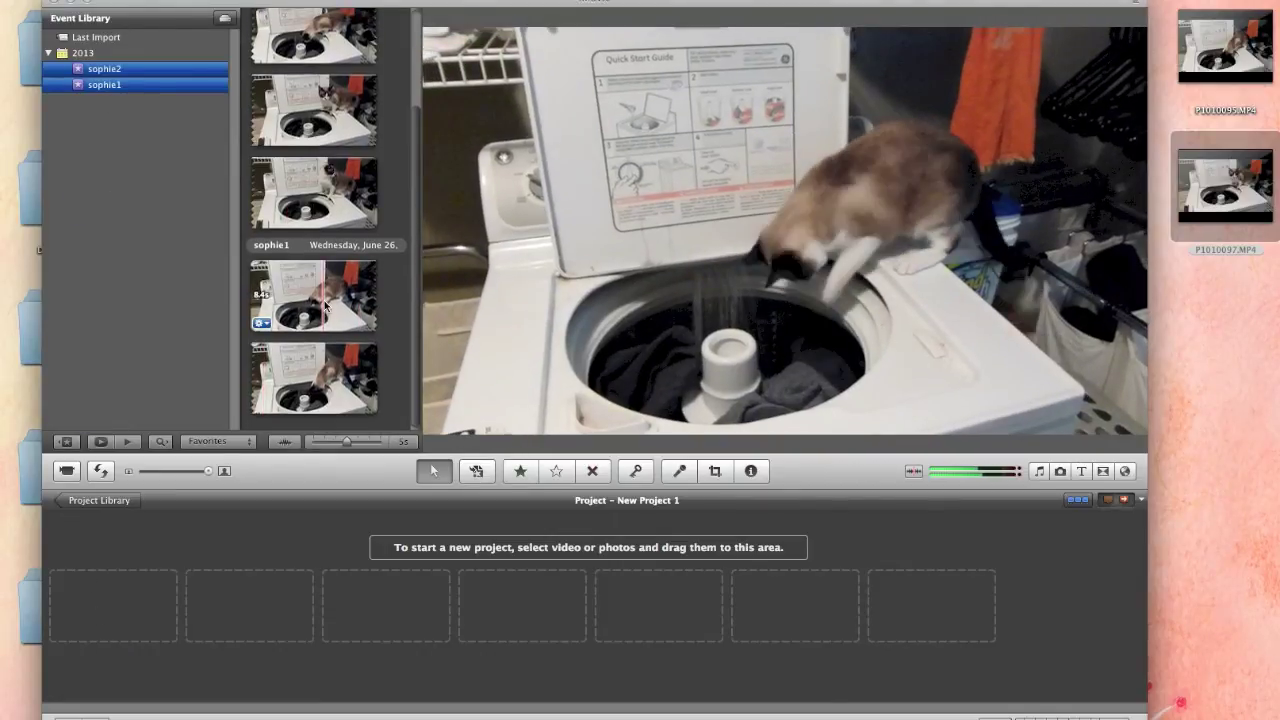
# - Select all of the sophie1 footage and drag it into New Project 1
pyautogui.click(280, 290)
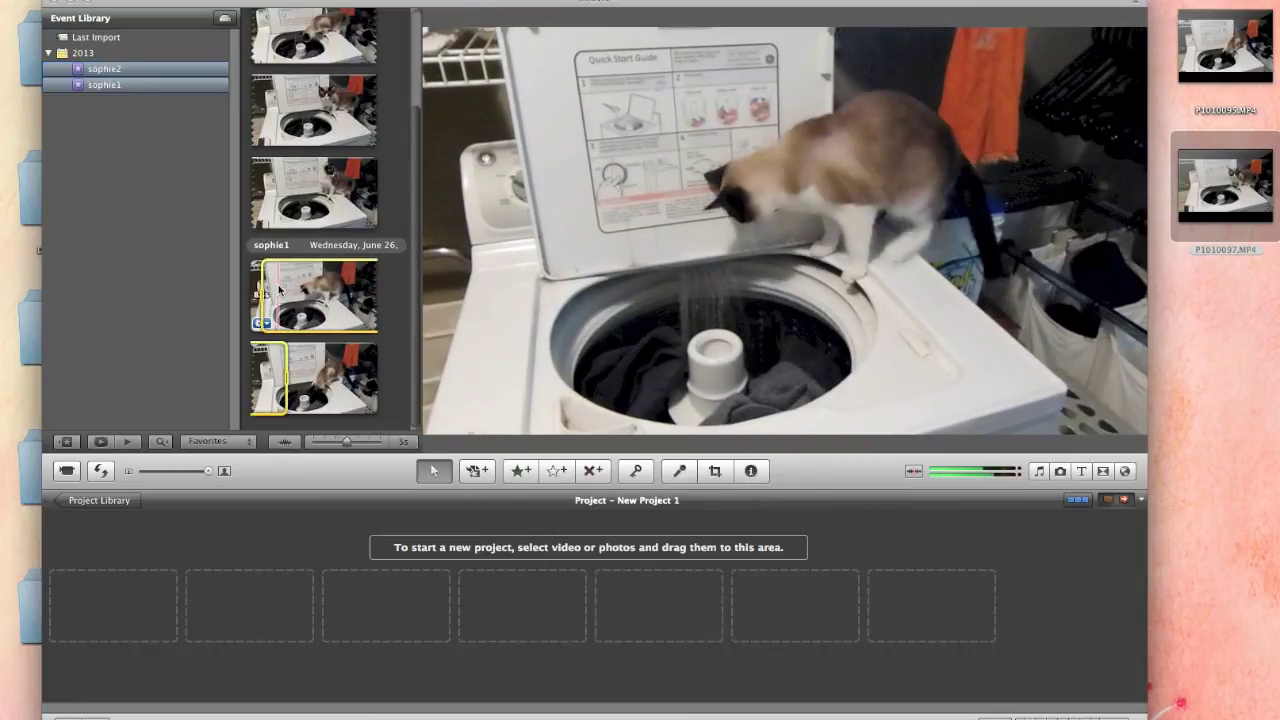
pyautogui.press('super+a')
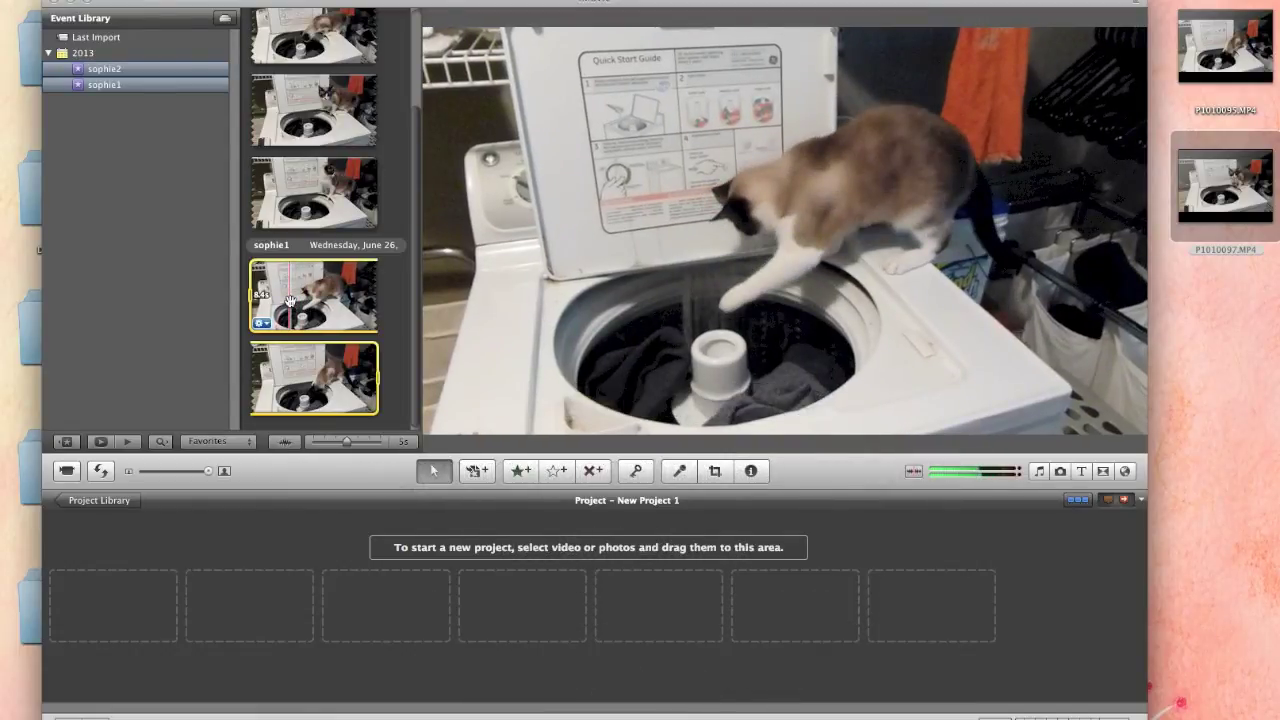
pyautogui.moveTo(289, 300); pyautogui.dragTo(131, 602)
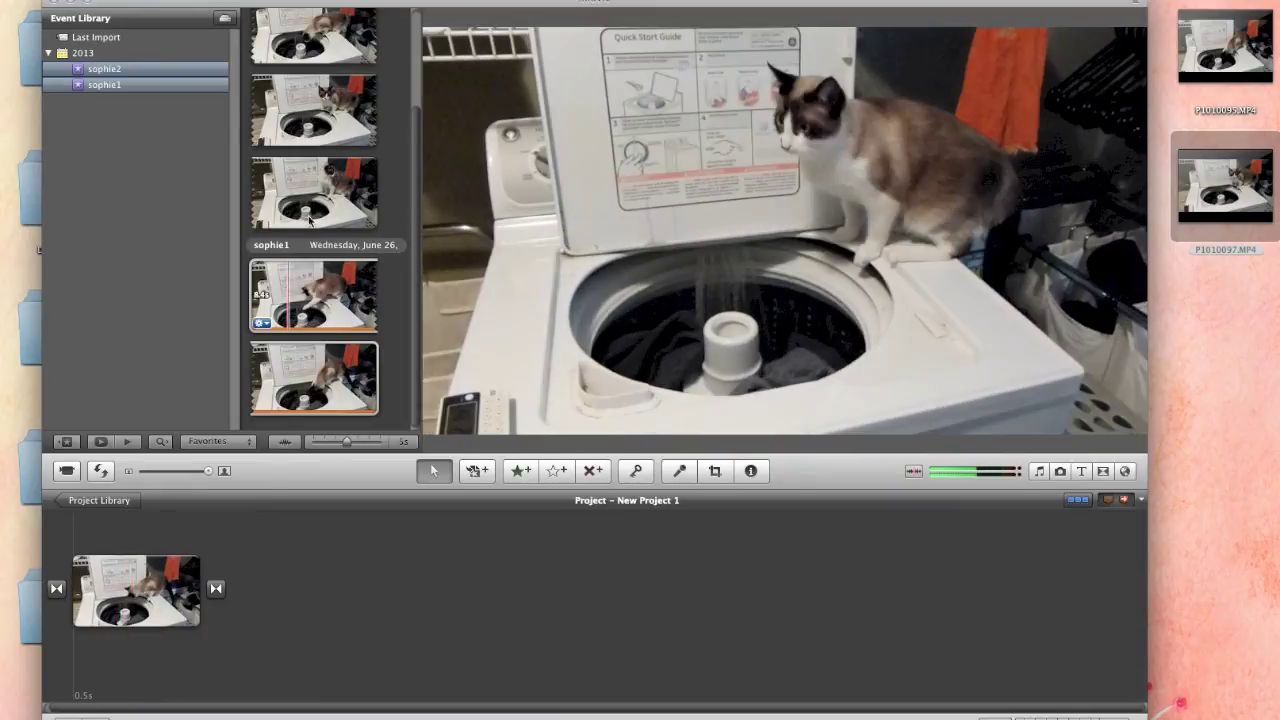
# - Place the selected sophie2 footage after the sophie1 clip in New Project 1 and play it
pyautogui.scroll(3, 306, 199)
pyautogui.scroll(2, 306, 199)
pyautogui.click(287, 62)
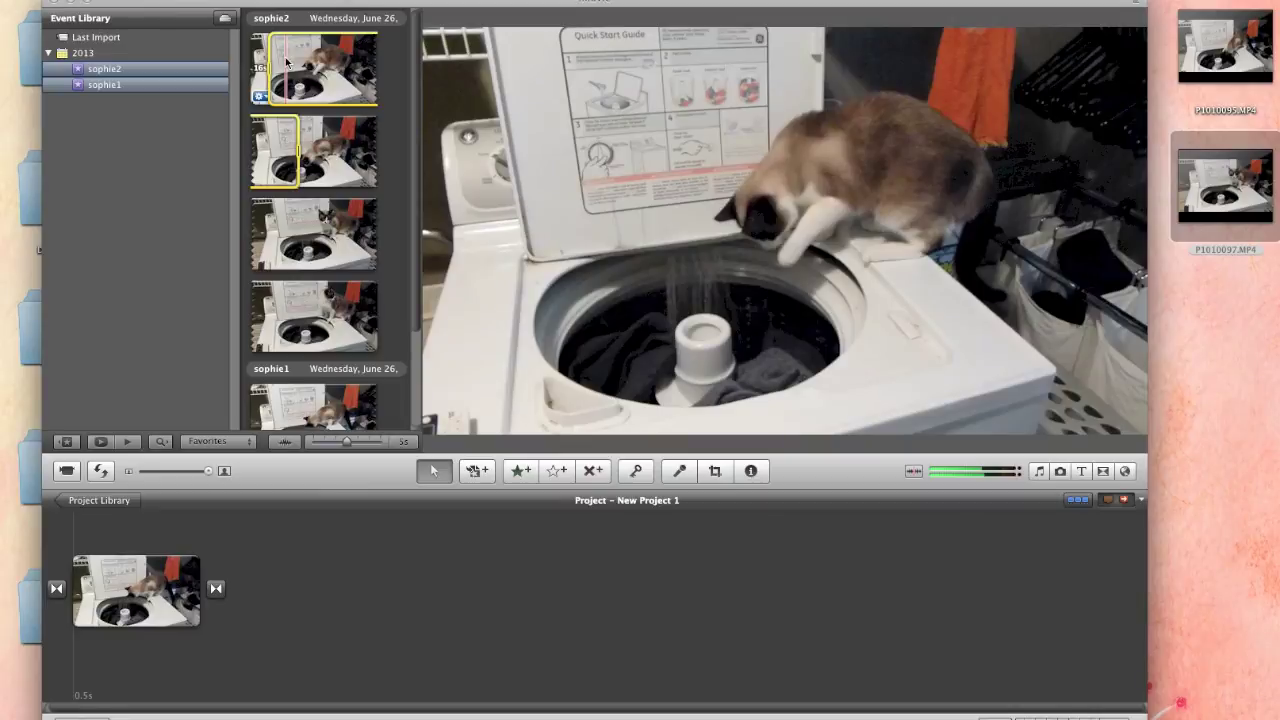
pyautogui.click(285, 59)
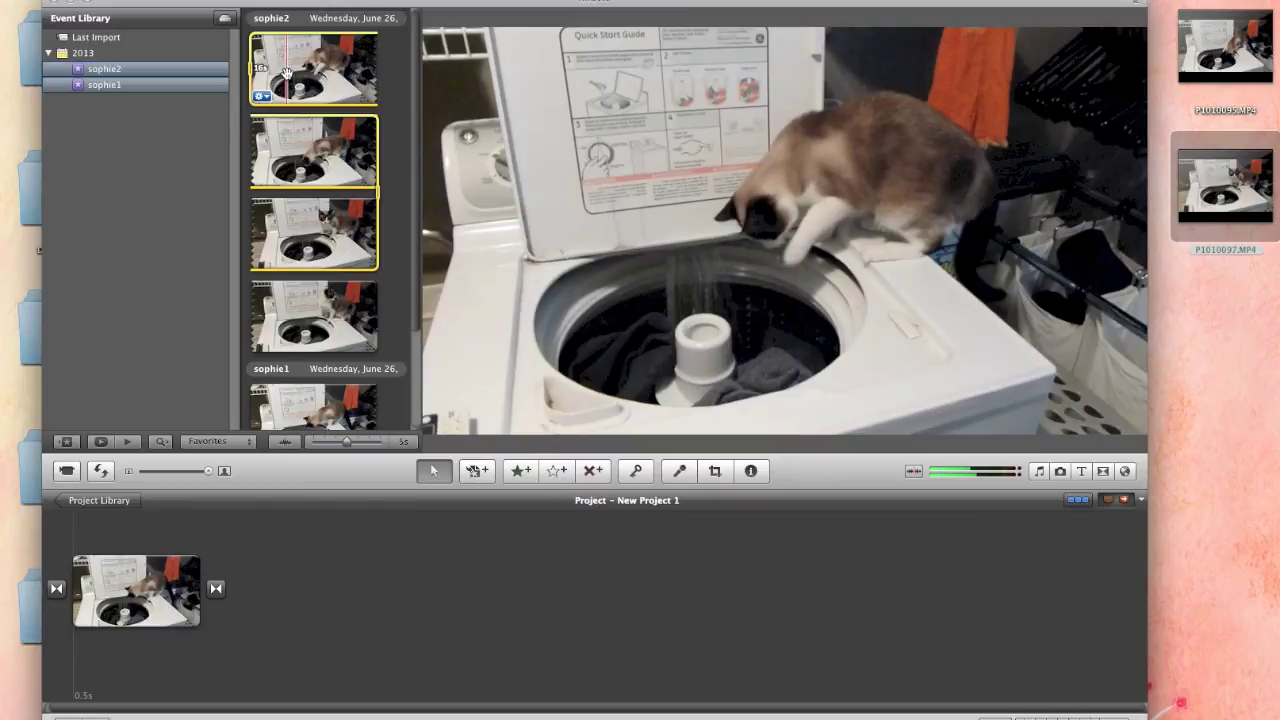
pyautogui.moveTo(285, 72); pyautogui.dragTo(272, 596)
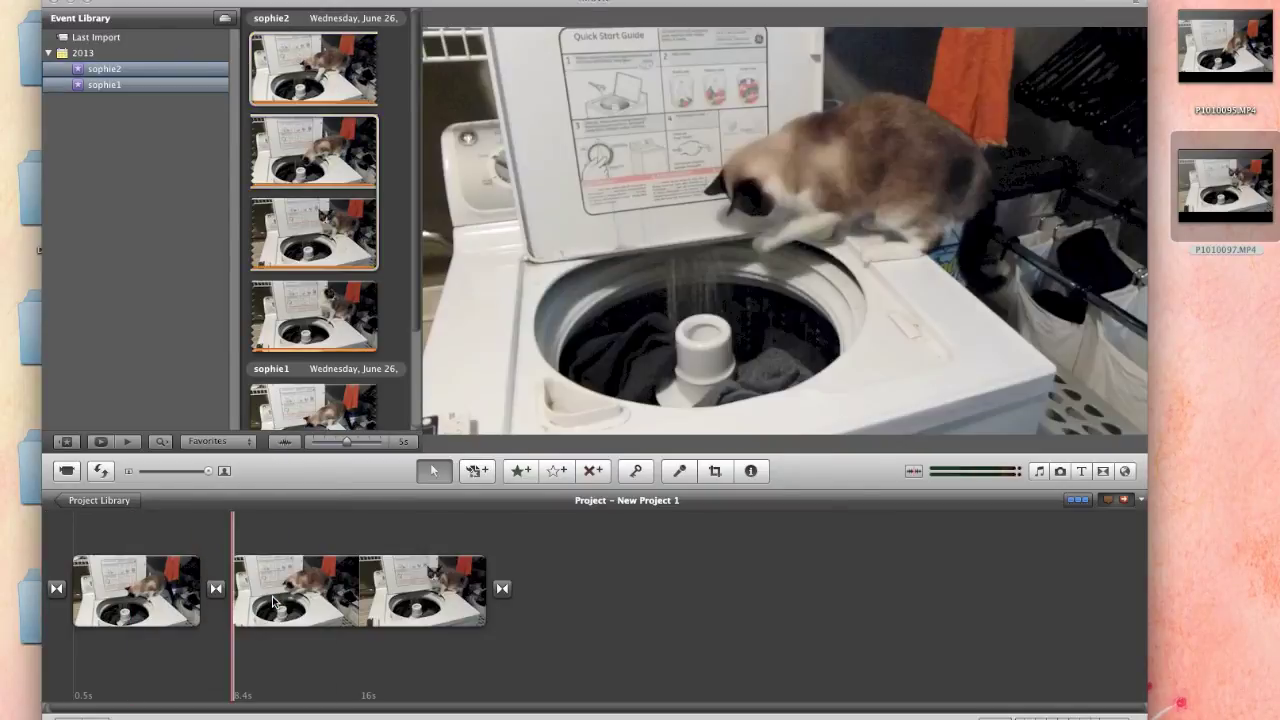
pyautogui.press('space')
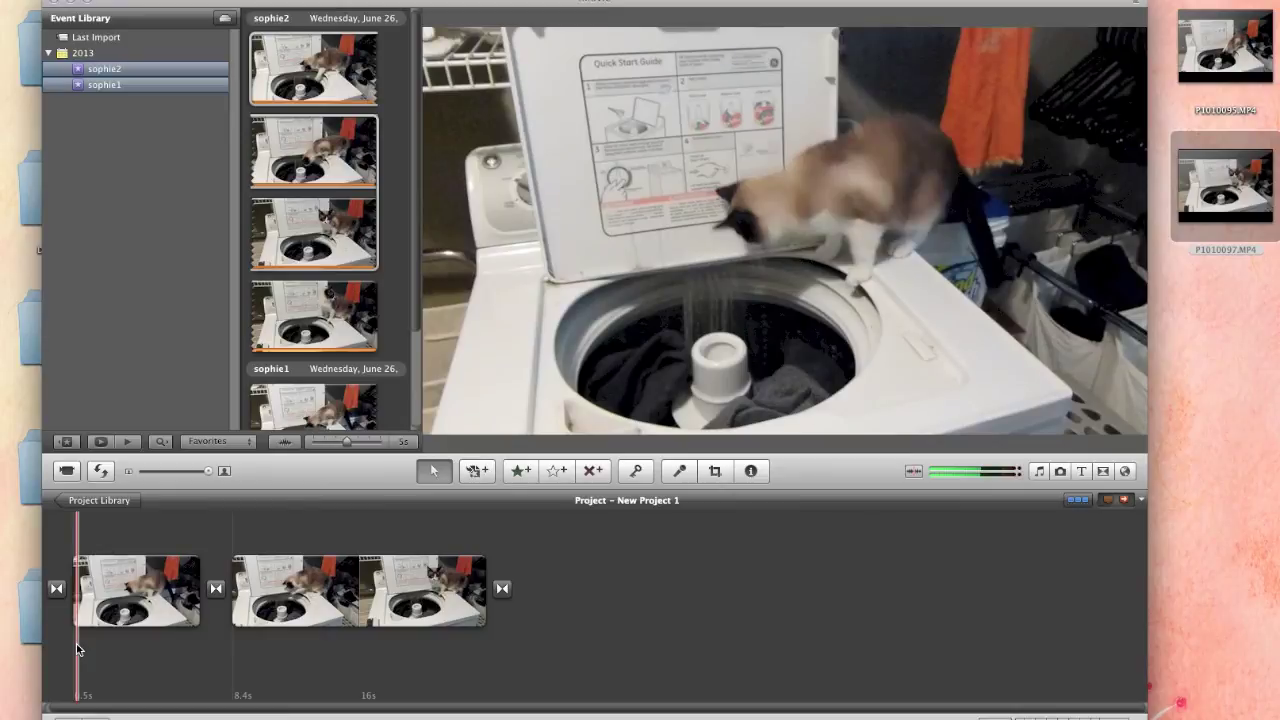
pyautogui.moveTo(57, 590)
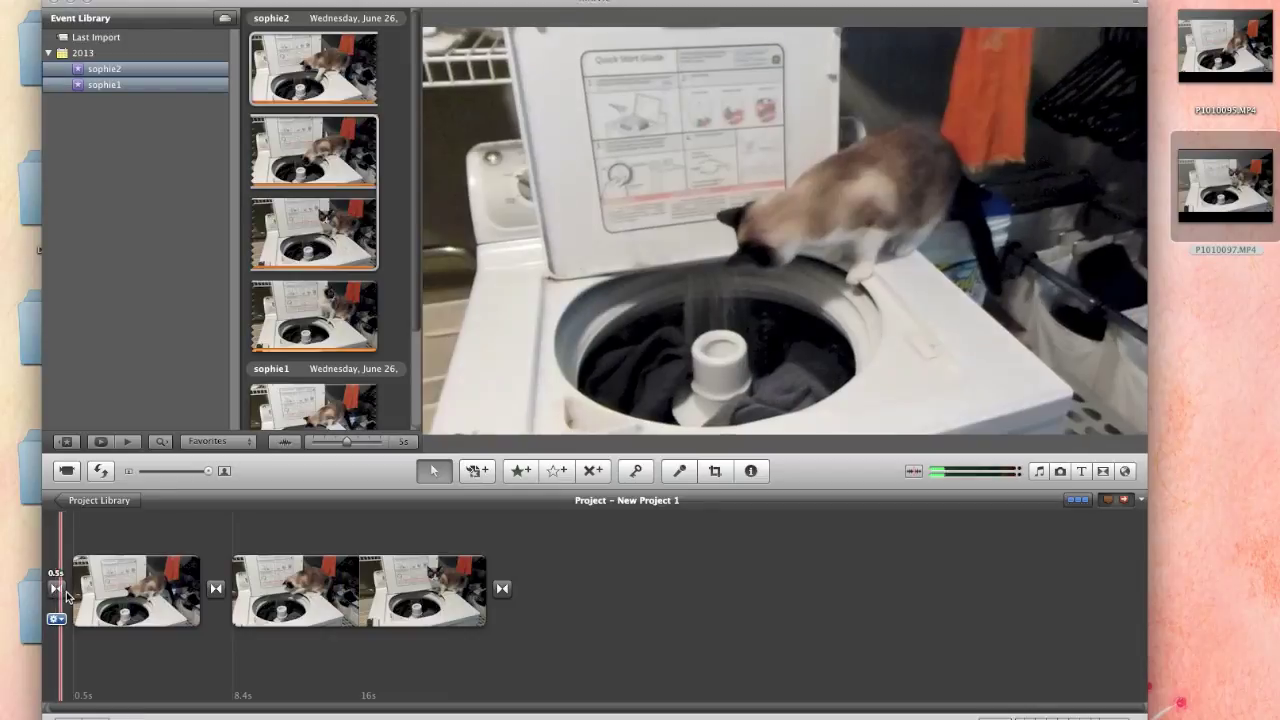
pyautogui.rightClick(75, 602)
pyautogui.click(126, 442)
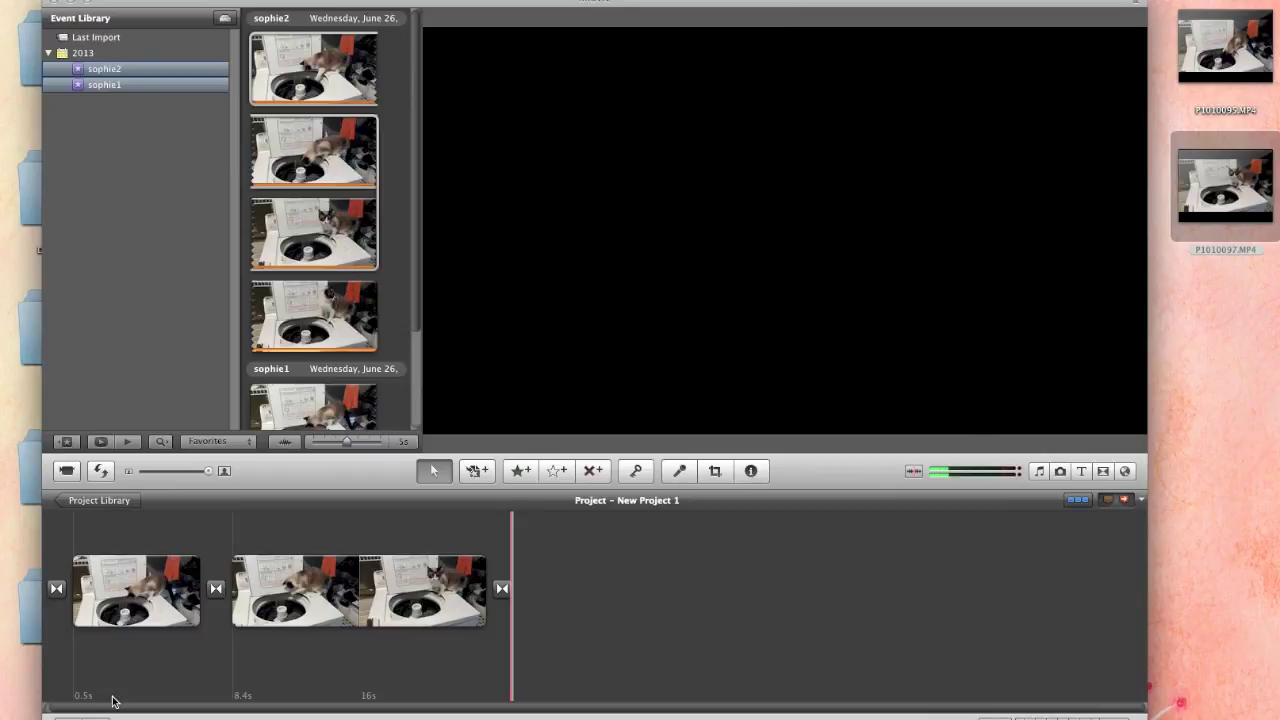
pyautogui.click(113, 702)
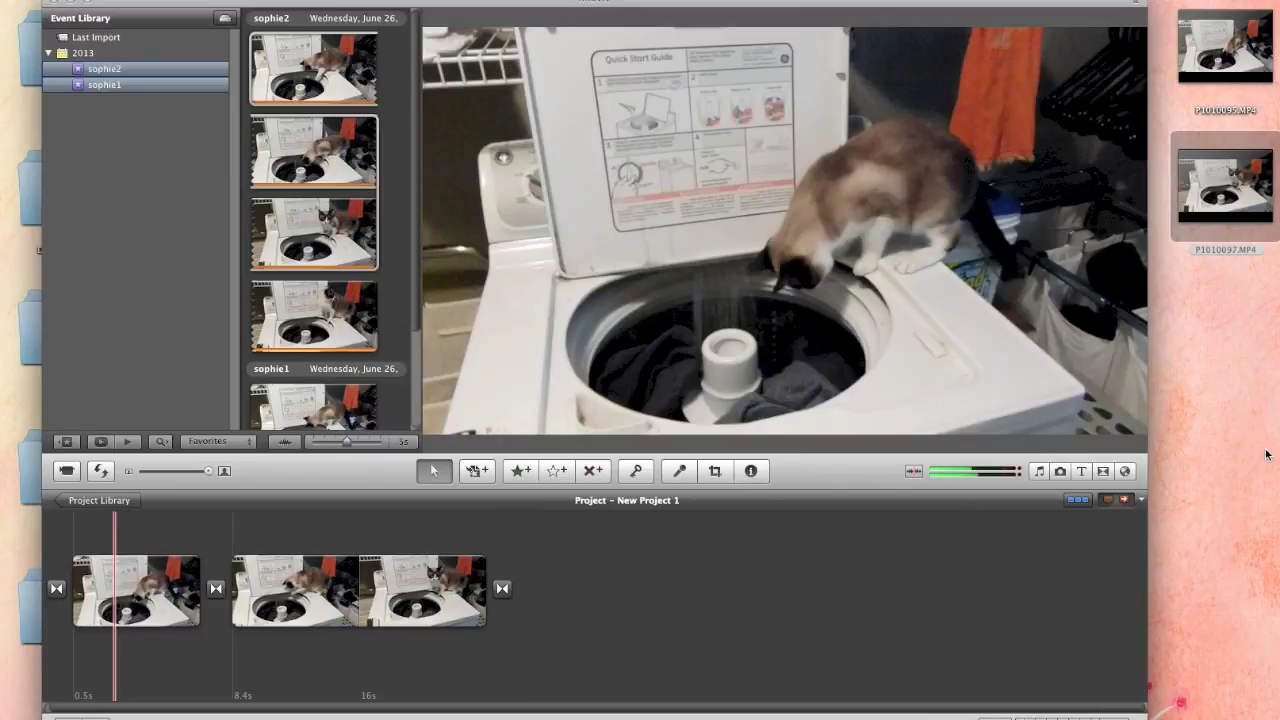